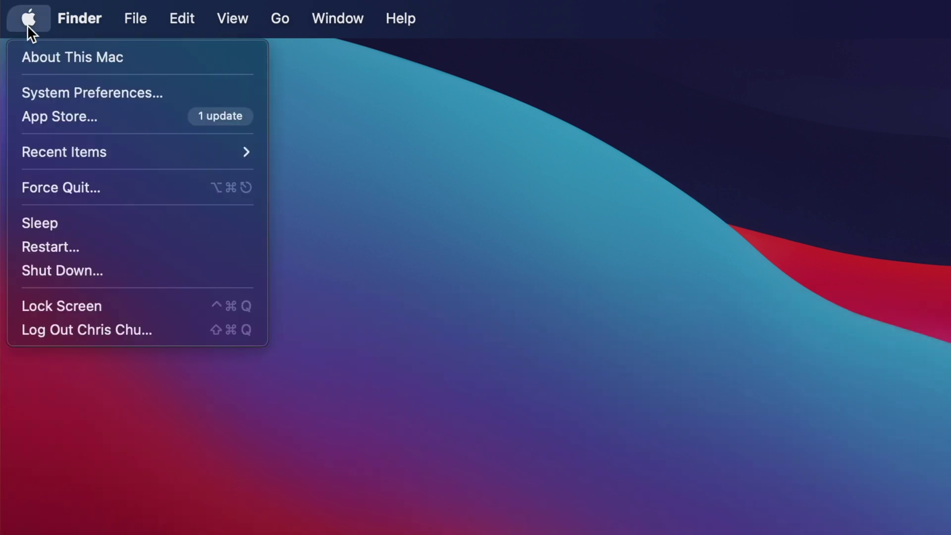
Check the 232.08 GB free in About This Mac and open the storage recommendations
click(48, 58)
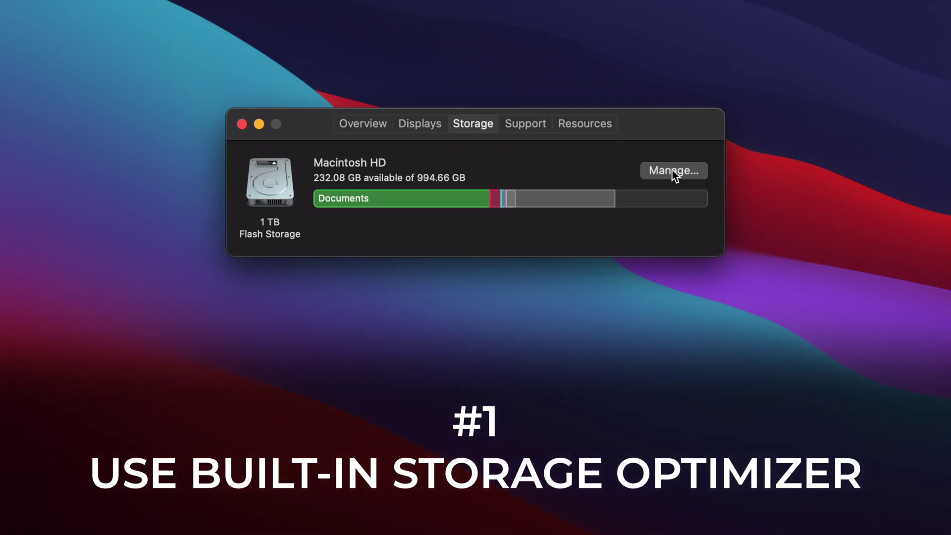
click(672, 170)
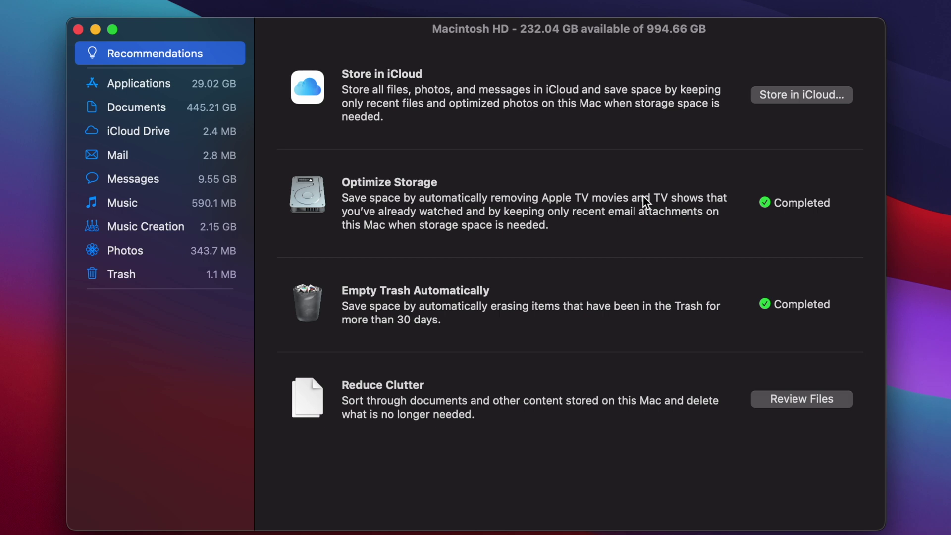
Permanently delete the full-ceremony and speeches wedding movies from Documents' large files
click(195, 82)
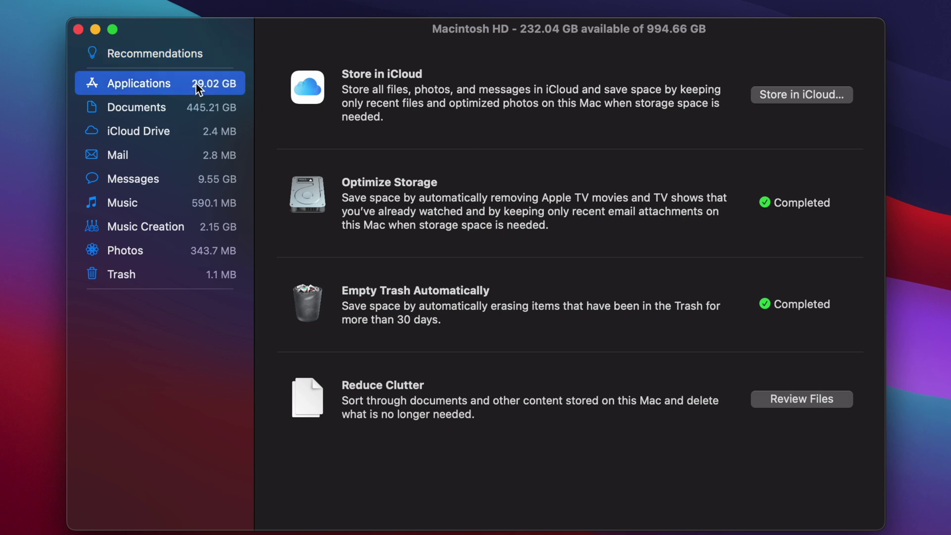
click(191, 108)
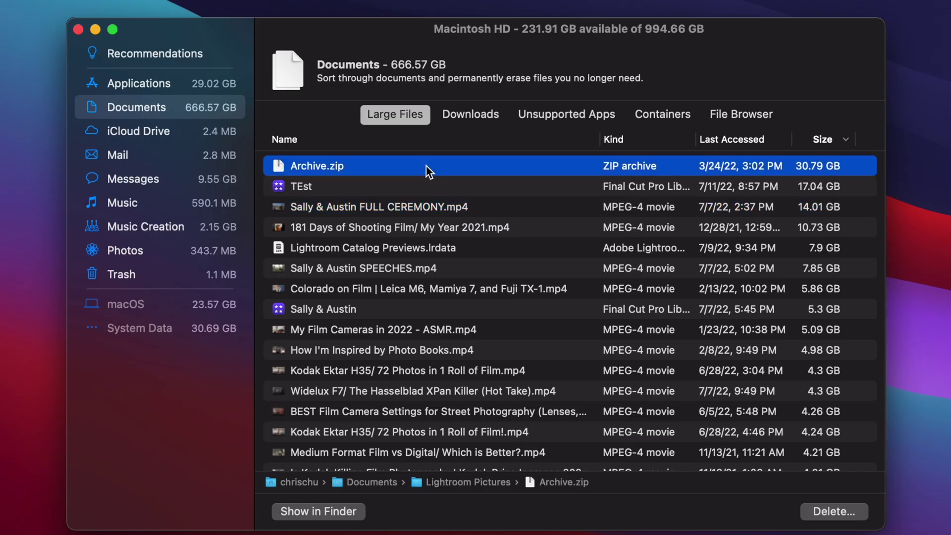
click(433, 206)
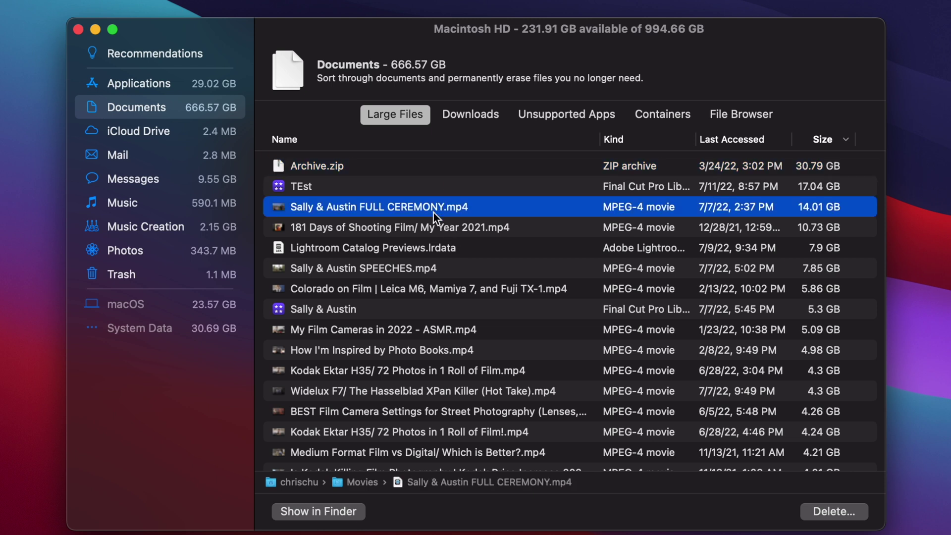
super+click(442, 268)
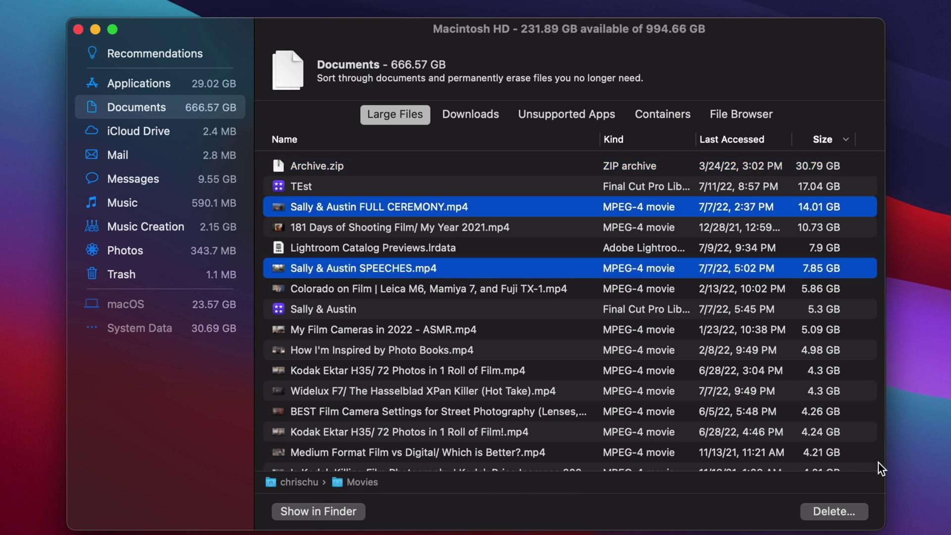
click(843, 515)
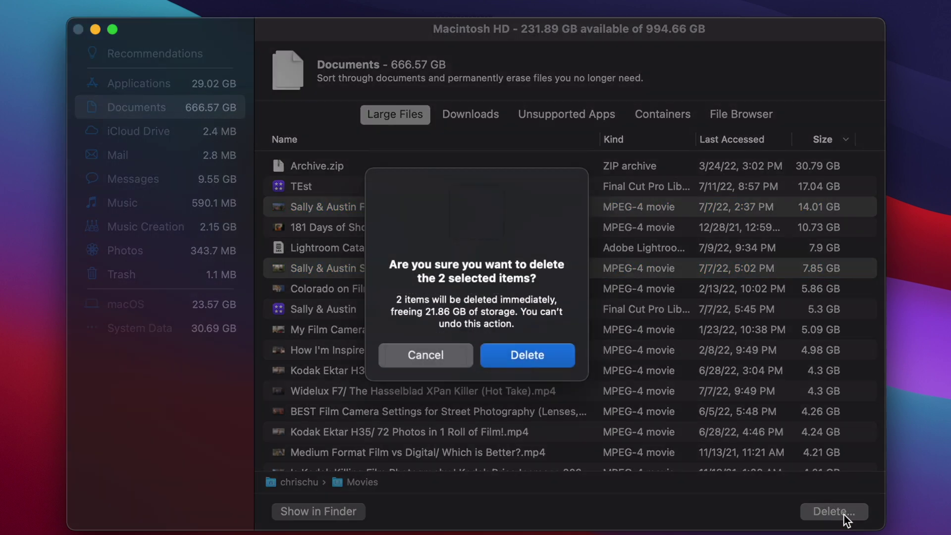
click(517, 360)
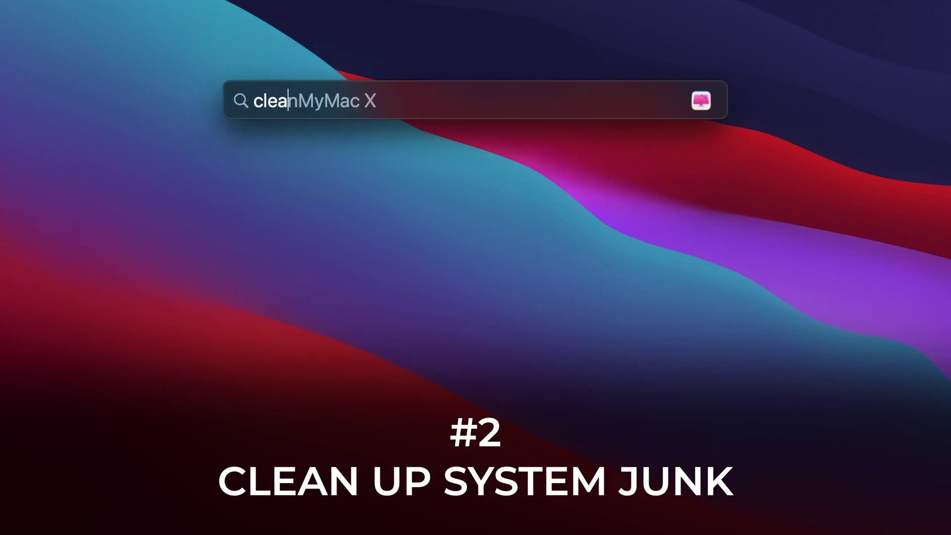
Launch CleanMyMac X, scan System Junk, and include Downloads in the cleanup
key(Return)
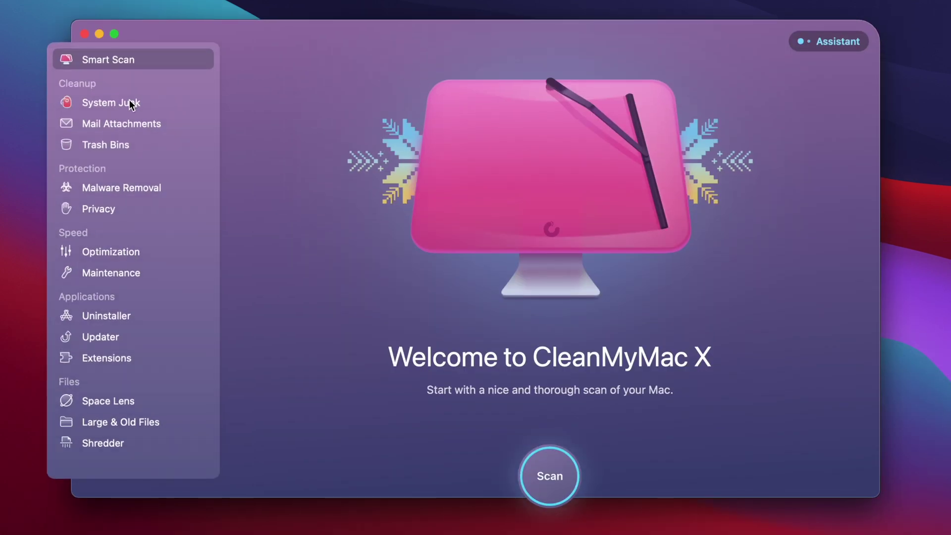
click(127, 103)
click(557, 478)
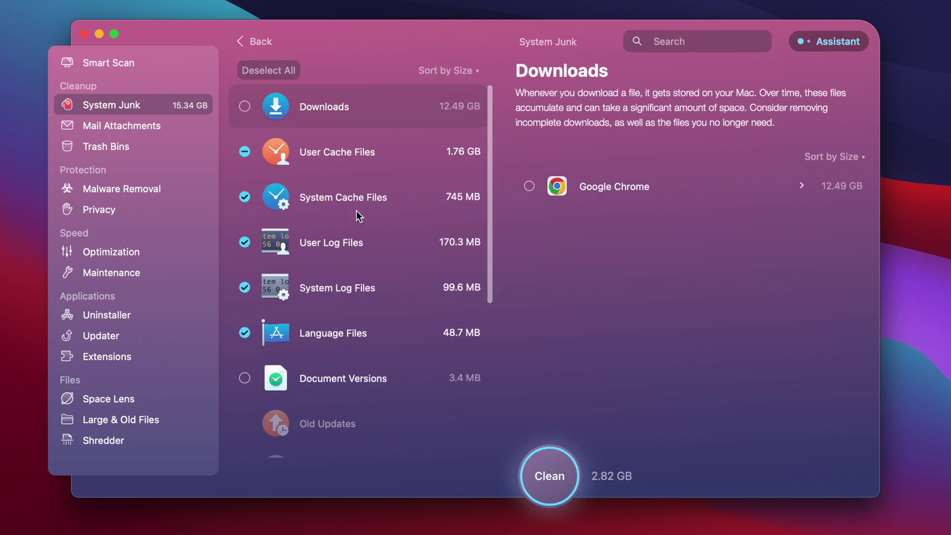
scroll(356, 210, down, 3)
scroll(321, 313, up, 2)
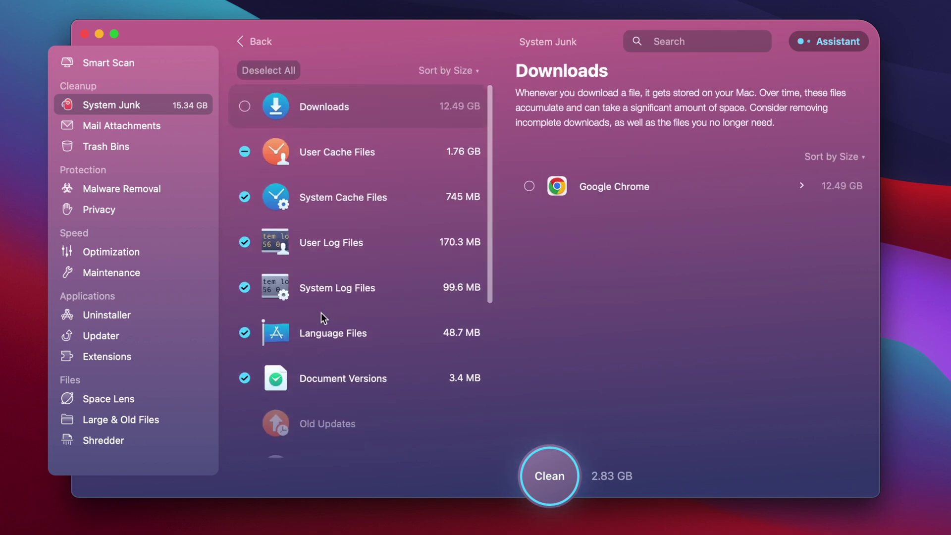
click(244, 107)
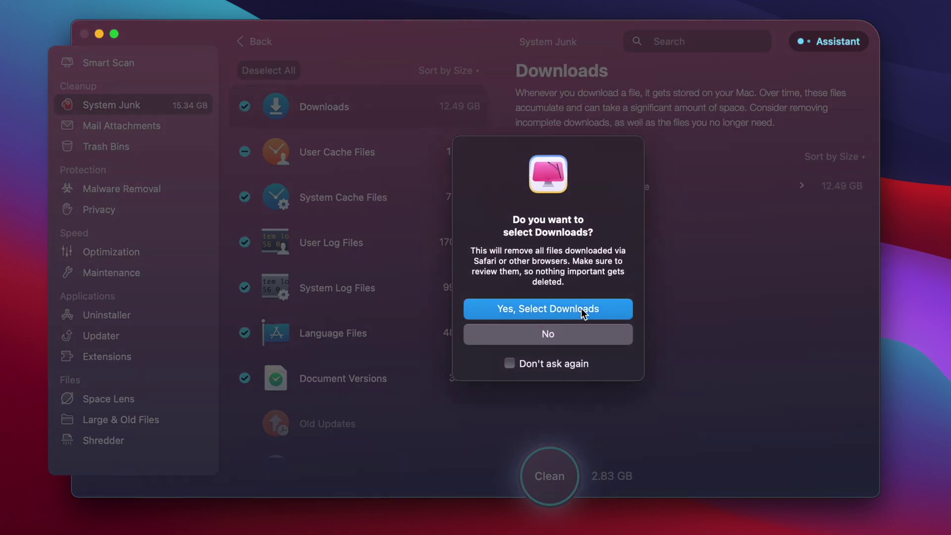
click(585, 313)
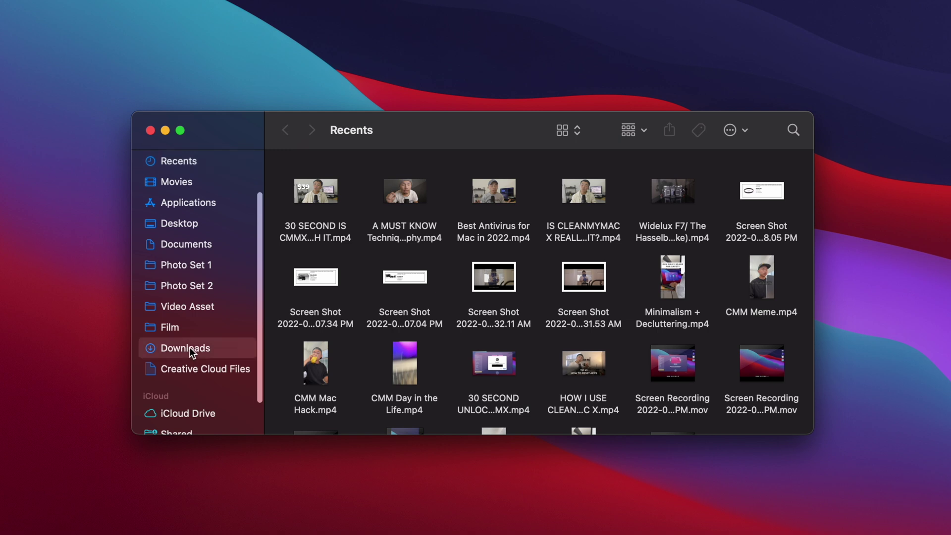
Show the Downloads folder as a list grouped by size
click(192, 352)
click(577, 132)
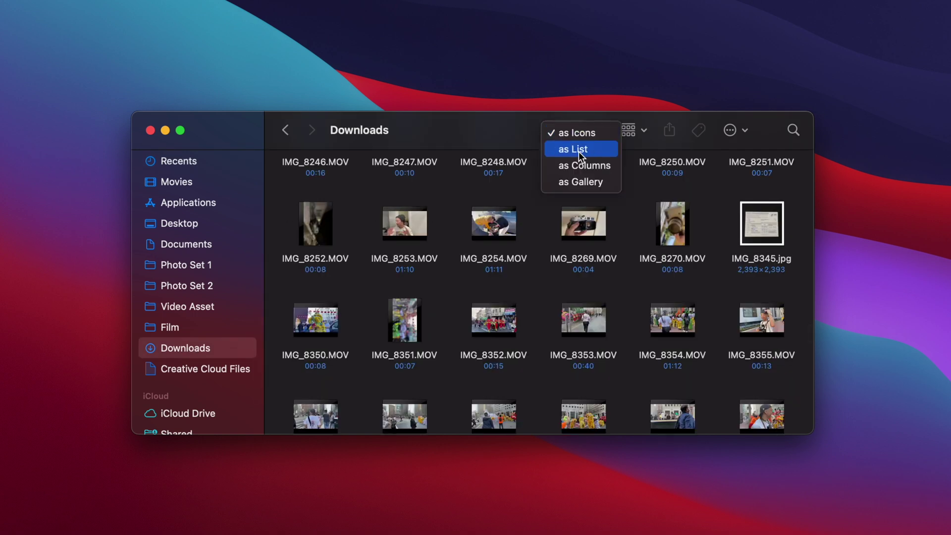
click(579, 150)
click(630, 131)
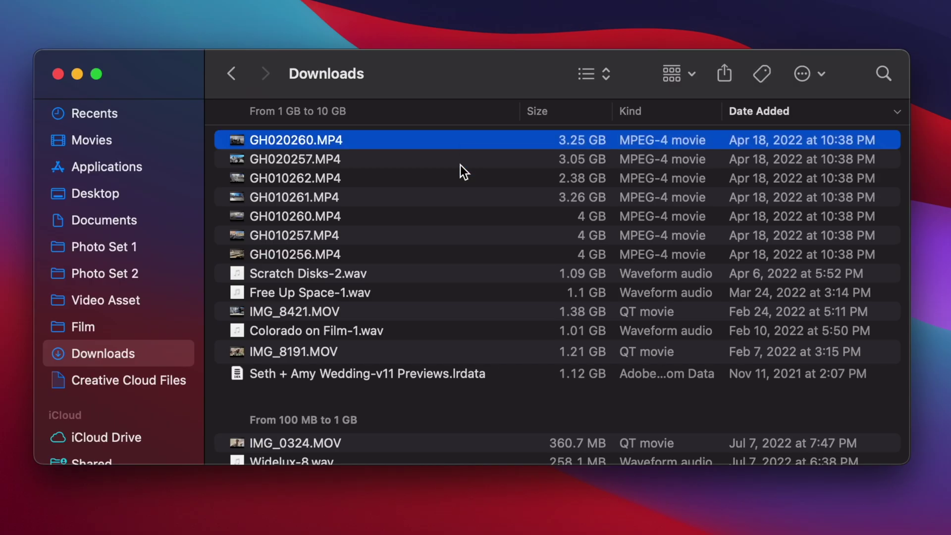
Move the movies GH020260, GH020257, GH010262 and GH010261 to the Trash
scroll(460, 165, down, 15)
scroll(459, 165, up, 5)
scroll(460, 164, up, 10)
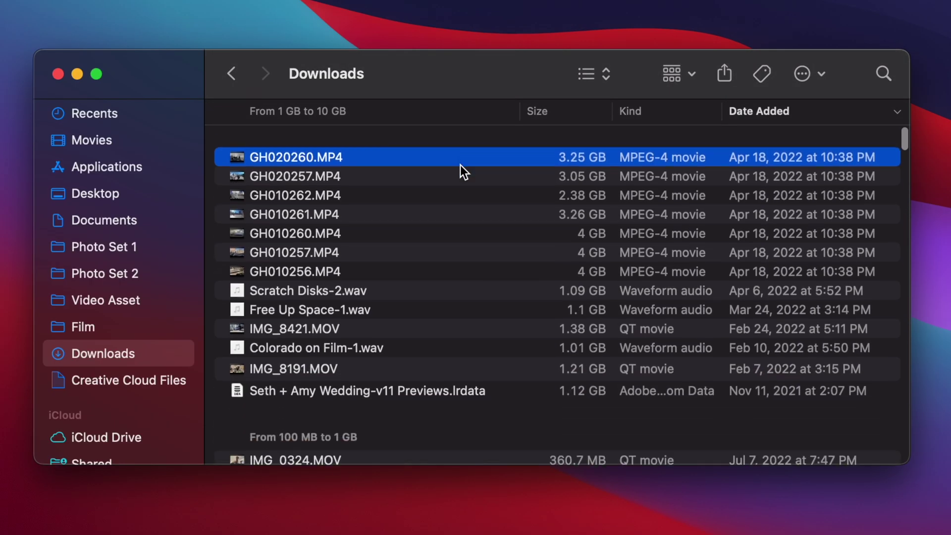
click(352, 159)
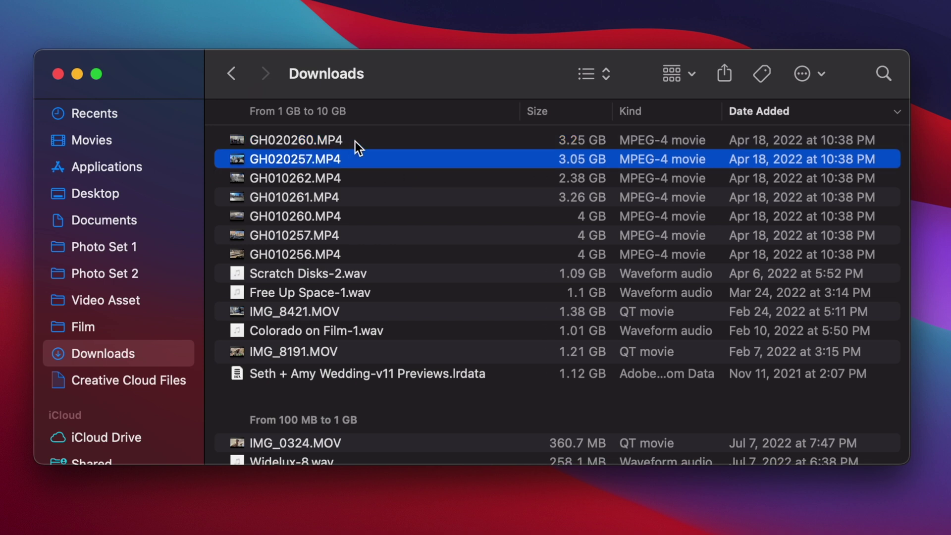
click(355, 141)
super+click(352, 197)
super+click(352, 178)
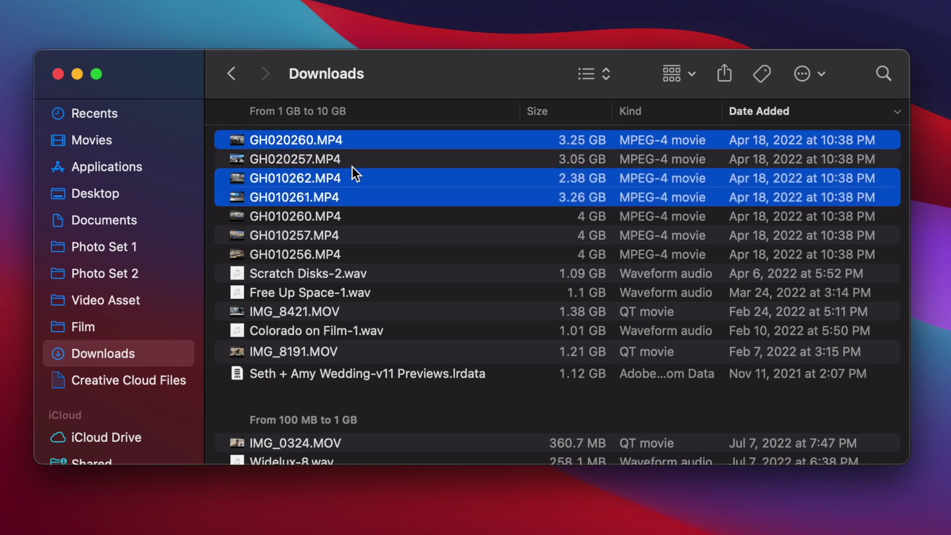
super+click(353, 162)
right_click(356, 164)
click(426, 245)
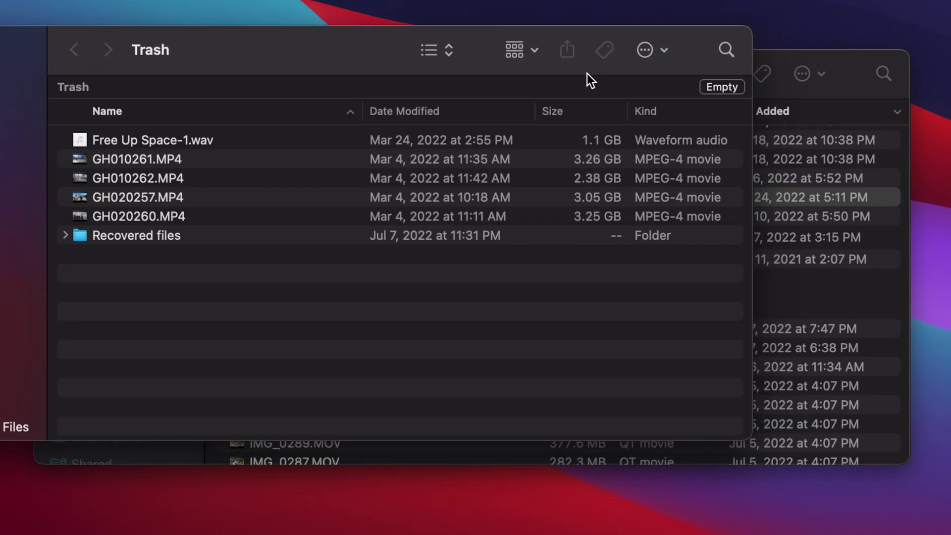
drag(325, 36, 468, 50)
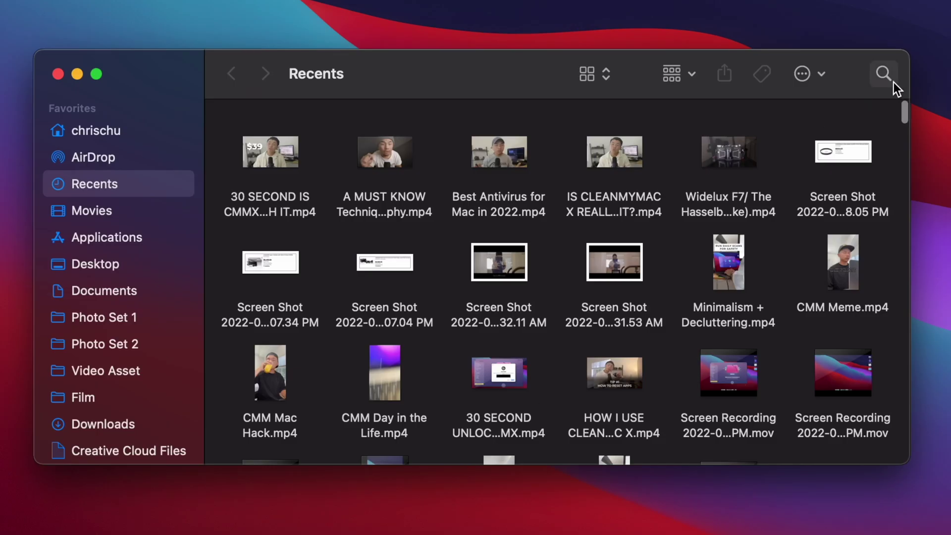
Search This Mac for files with '.dm' in their names
click(893, 79)
text(.dm)
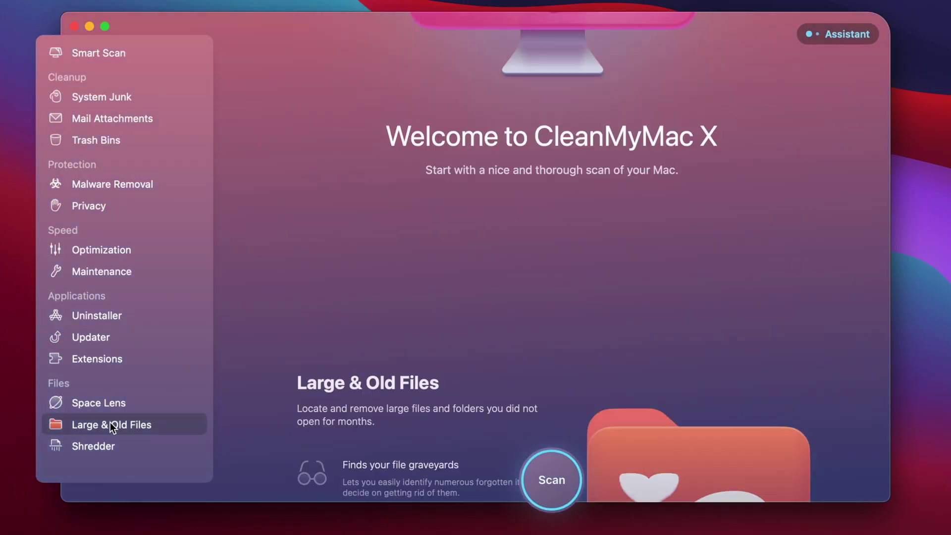
Scan for large and old files and review the All Files list
click(540, 468)
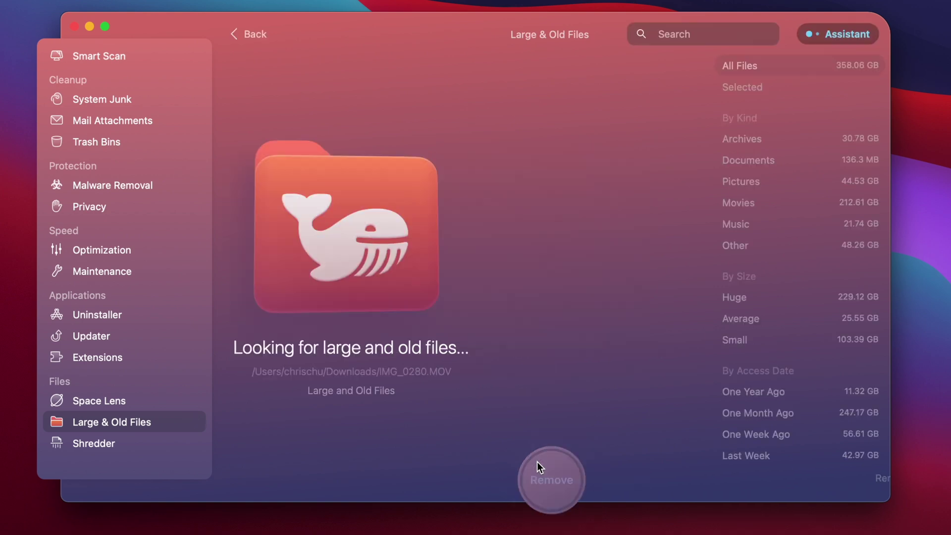
scroll(634, 216, down, 3)
scroll(634, 218, down, 2)
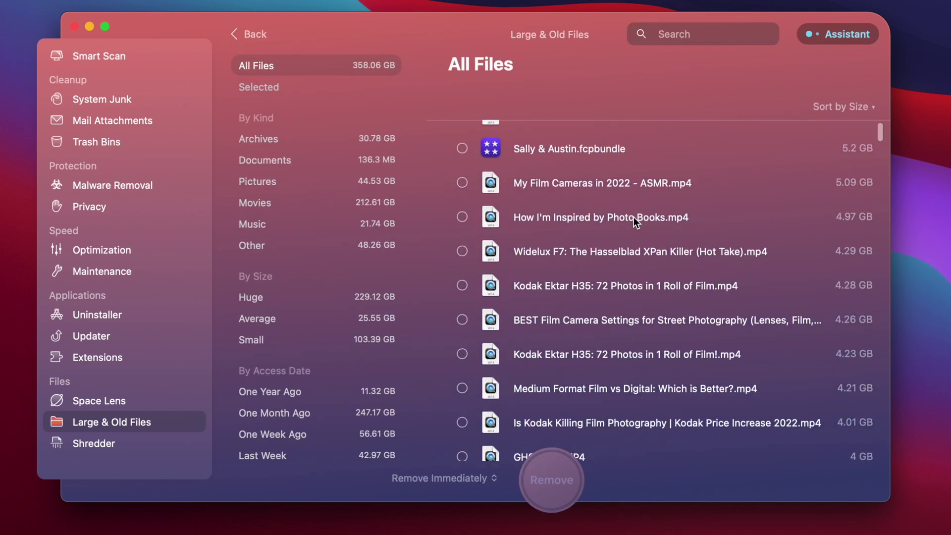
scroll(634, 219, down, 5)
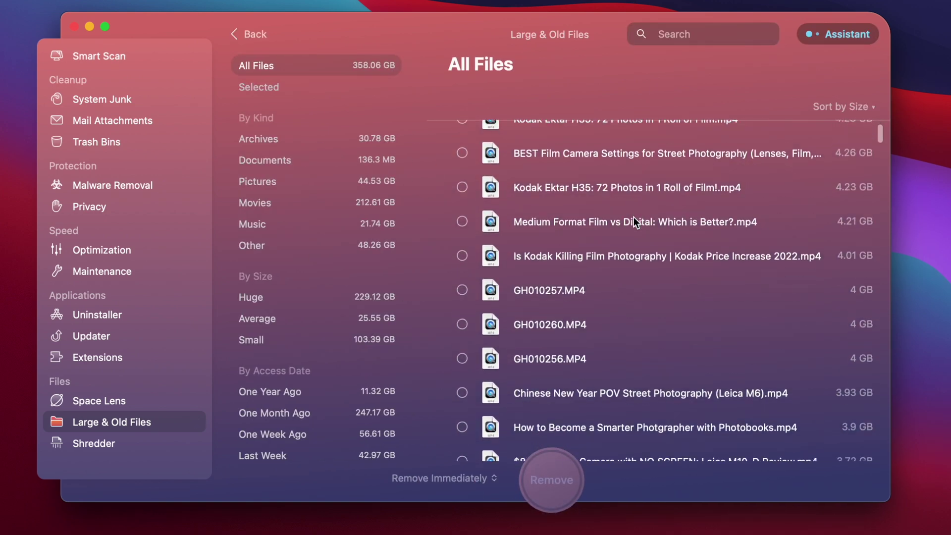
scroll(634, 220, down, 1)
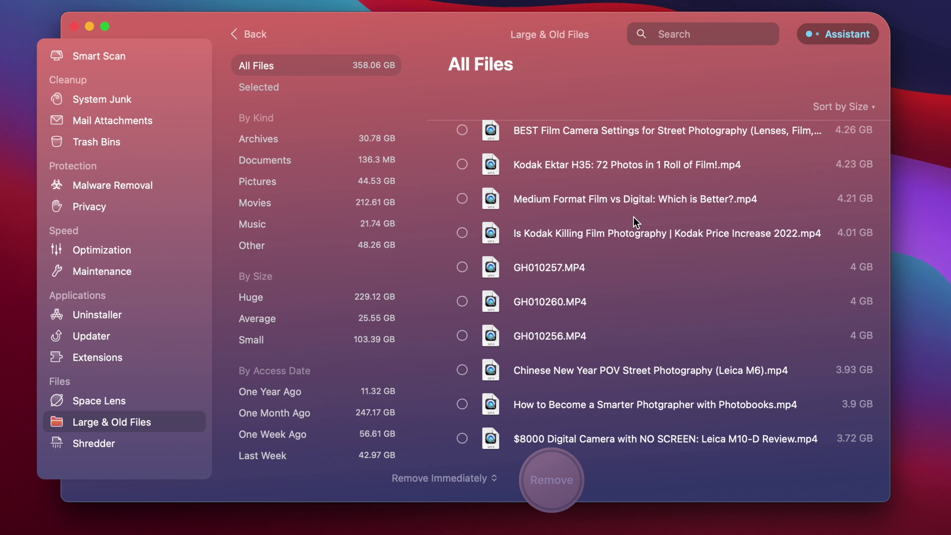
scroll(634, 217, down, 3)
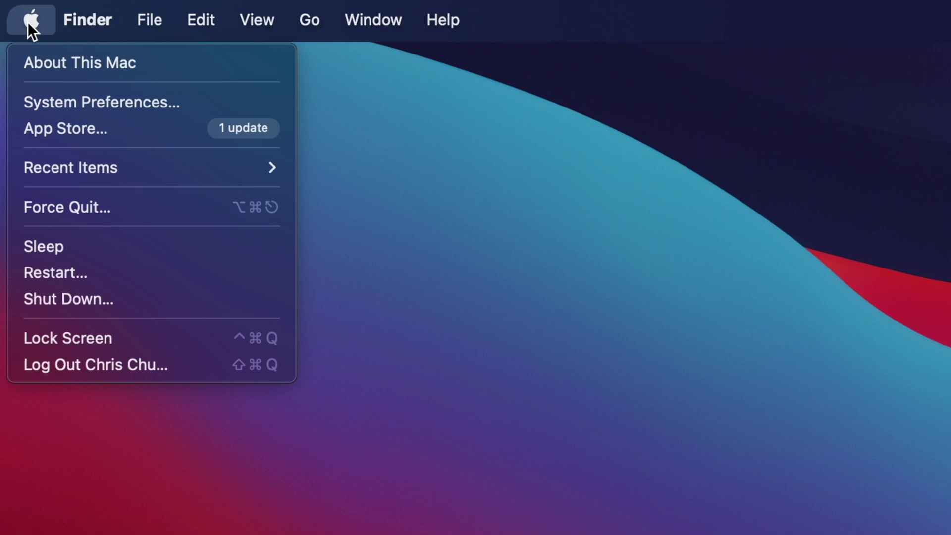
Reopen storage management from About This Mac, now showing 277.46 GB available
click(59, 54)
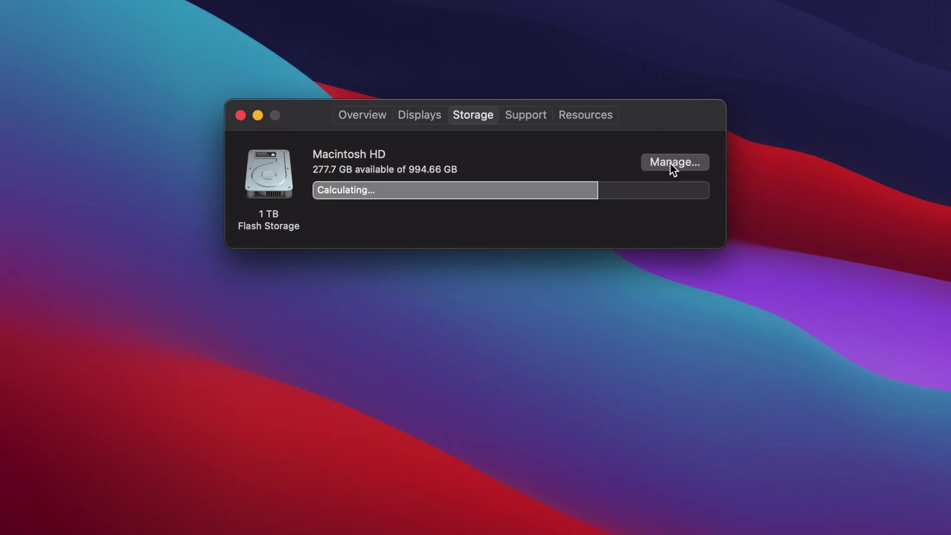
click(748, 149)
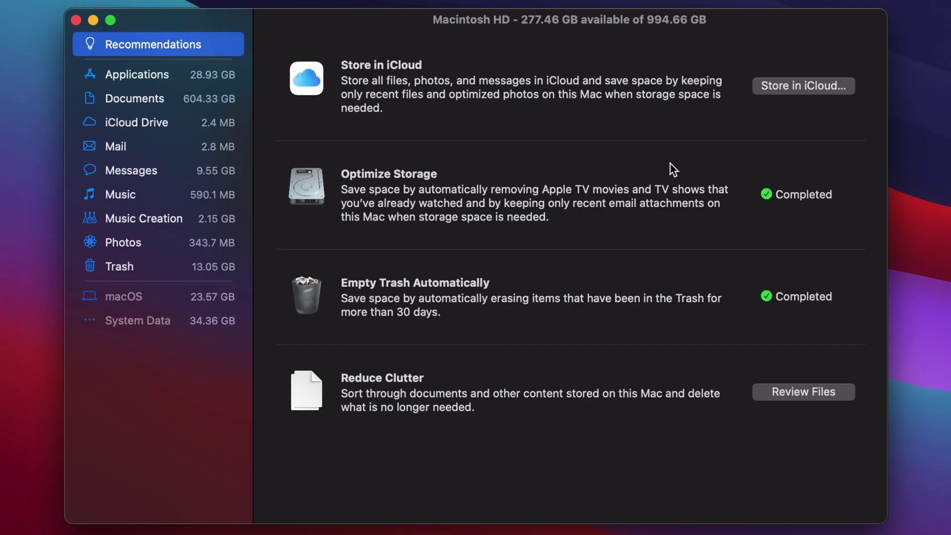